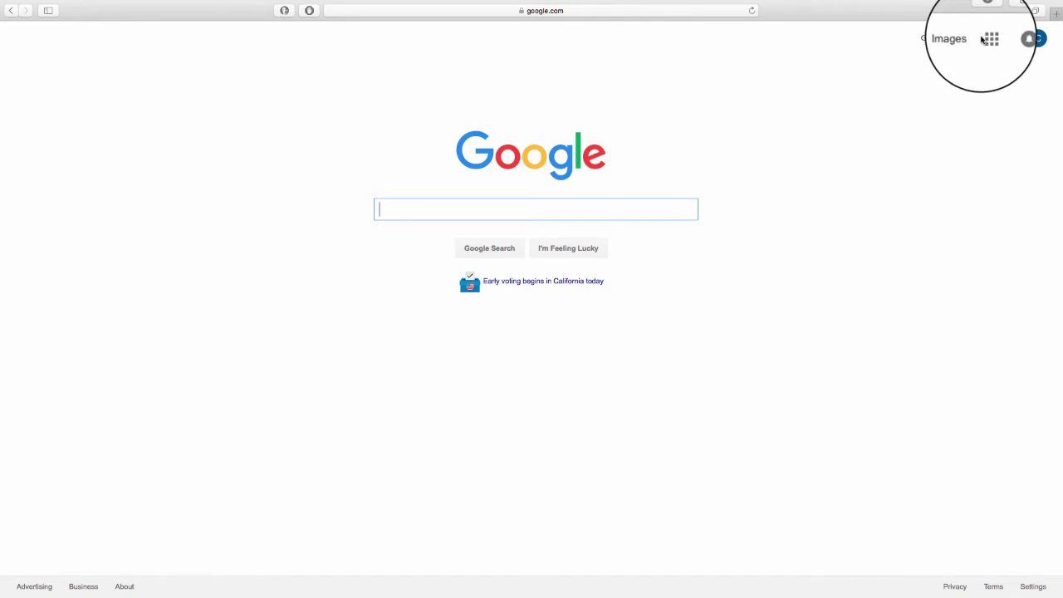
# - Open the Google apps grid and expand it with More to list all apps
pyautogui.click(988, 39)
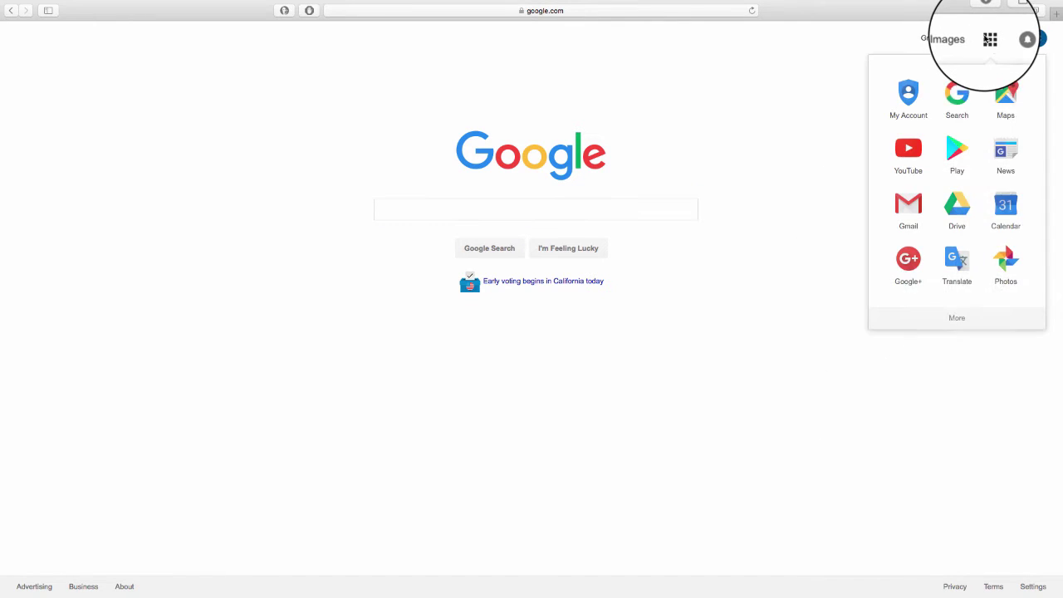
pyautogui.click(958, 319)
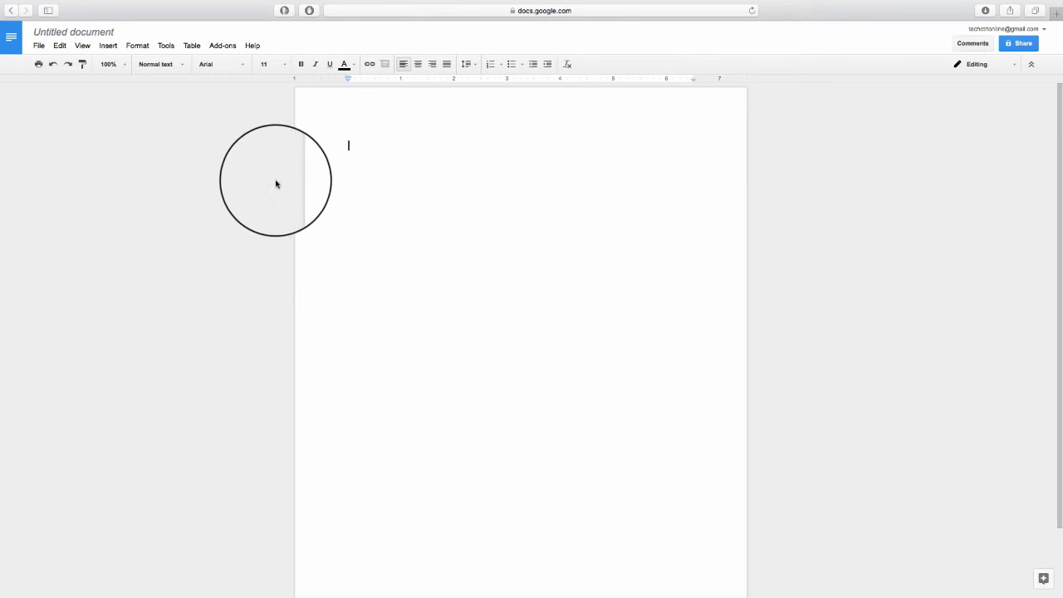
# - Insert the running beagle photo from the Dogs album in Google Photos
pyautogui.click(106, 46)
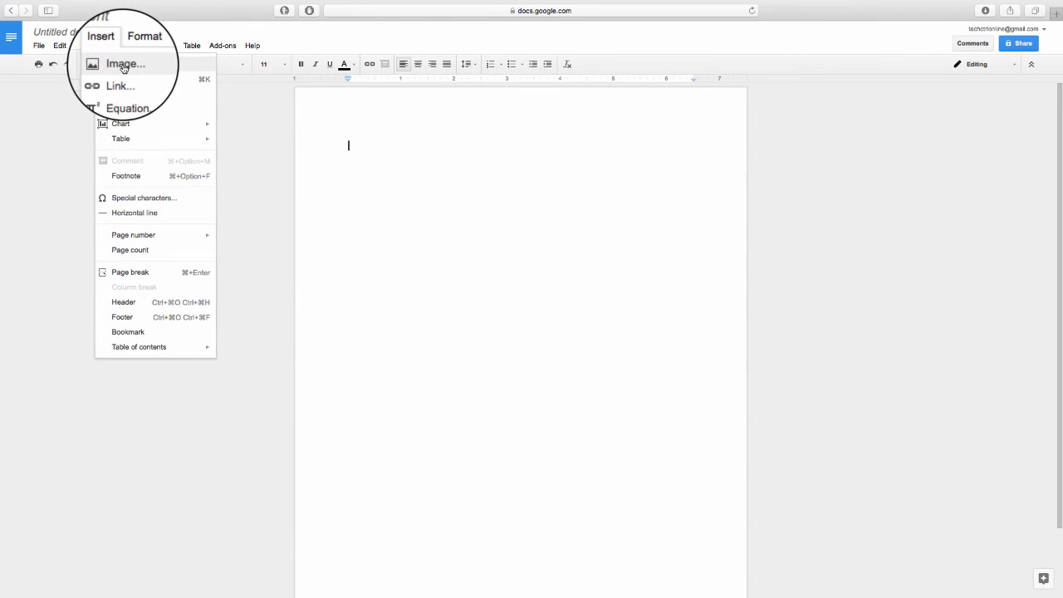
pyautogui.click(123, 65)
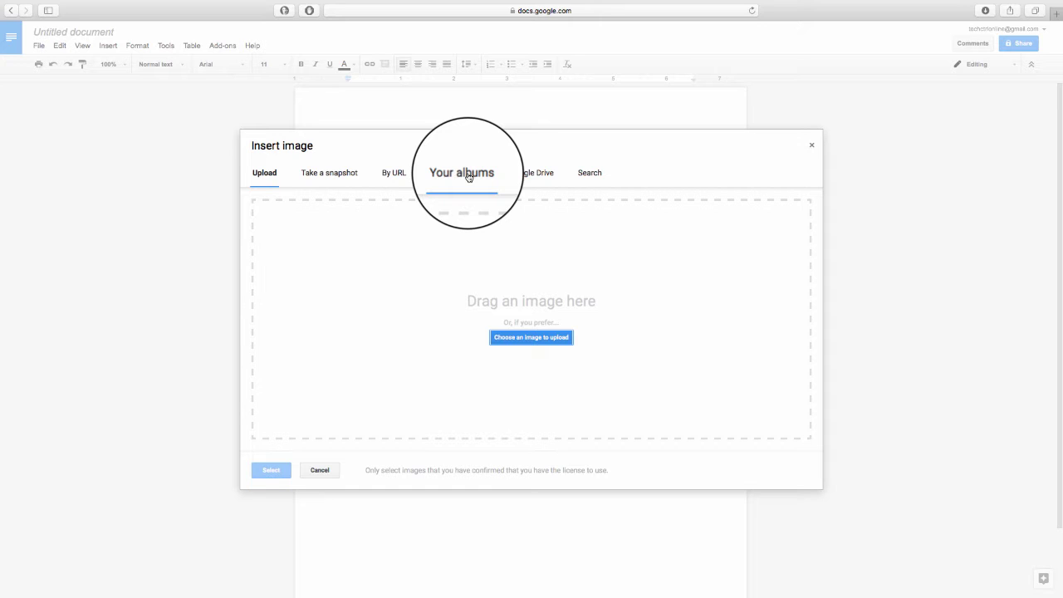
pyautogui.click(468, 176)
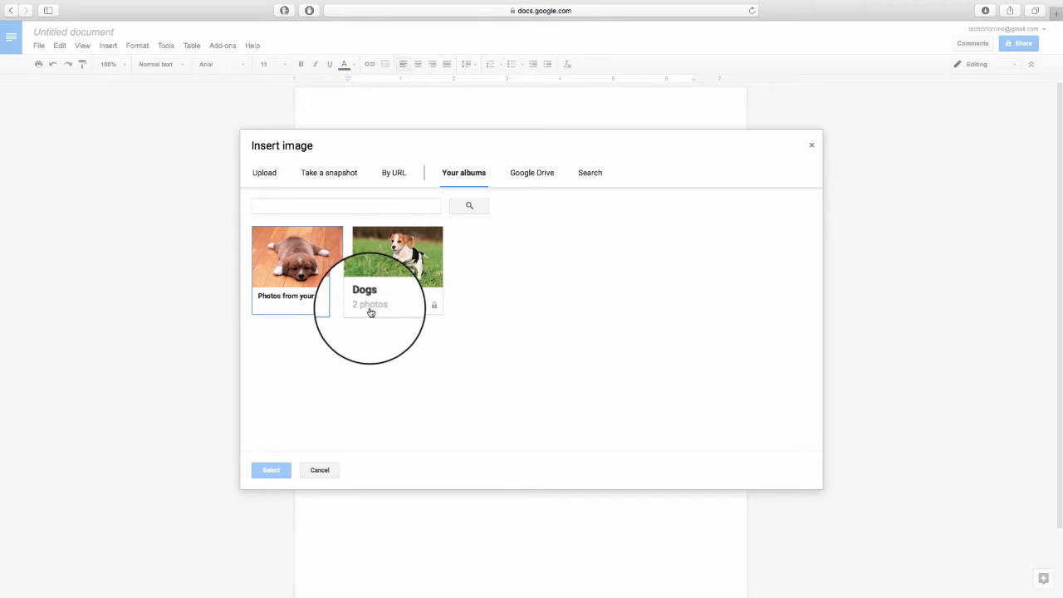
pyautogui.click(401, 261)
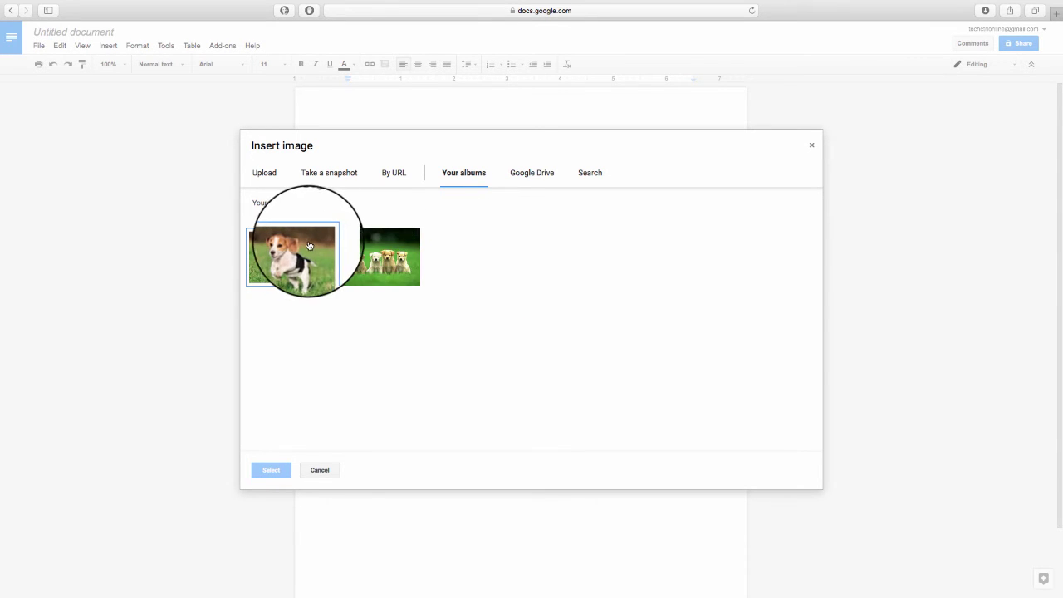
pyautogui.click(306, 246)
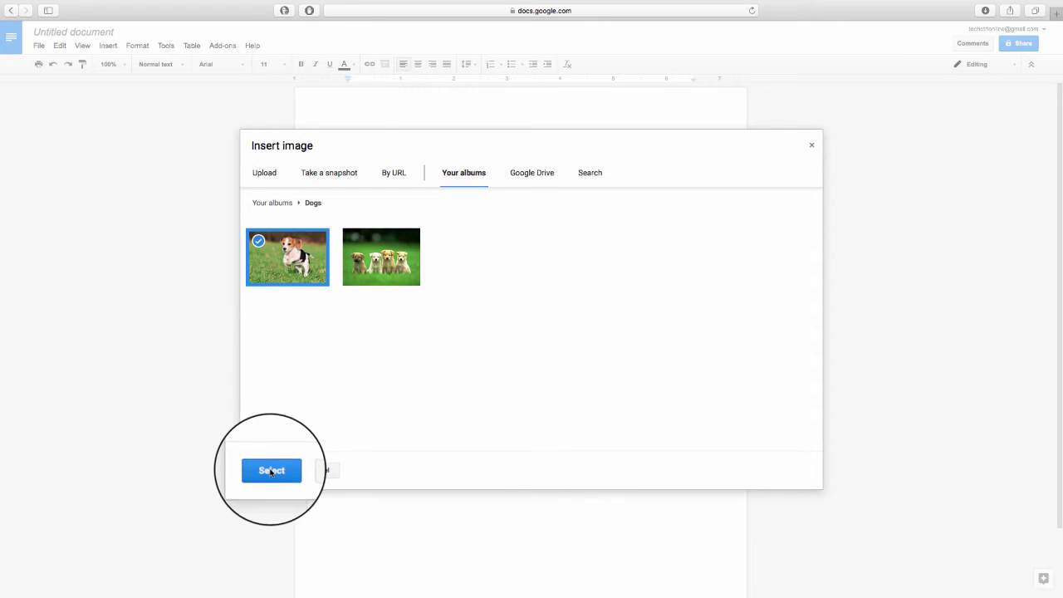
pyautogui.click(272, 471)
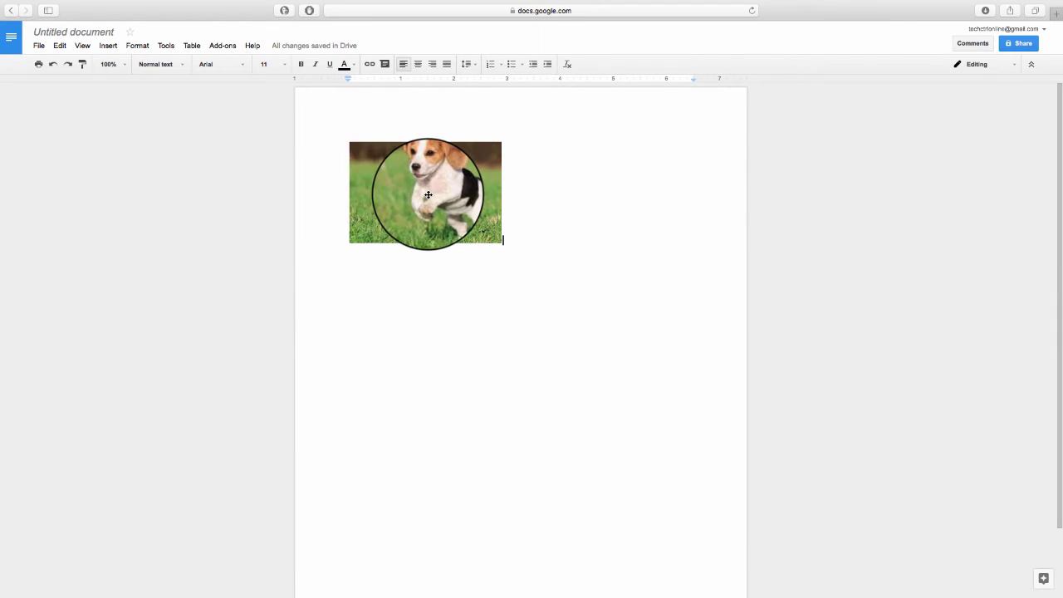
# - Set the beagle photo to Wrap text and position it on the page's right side
pyautogui.click(428, 195)
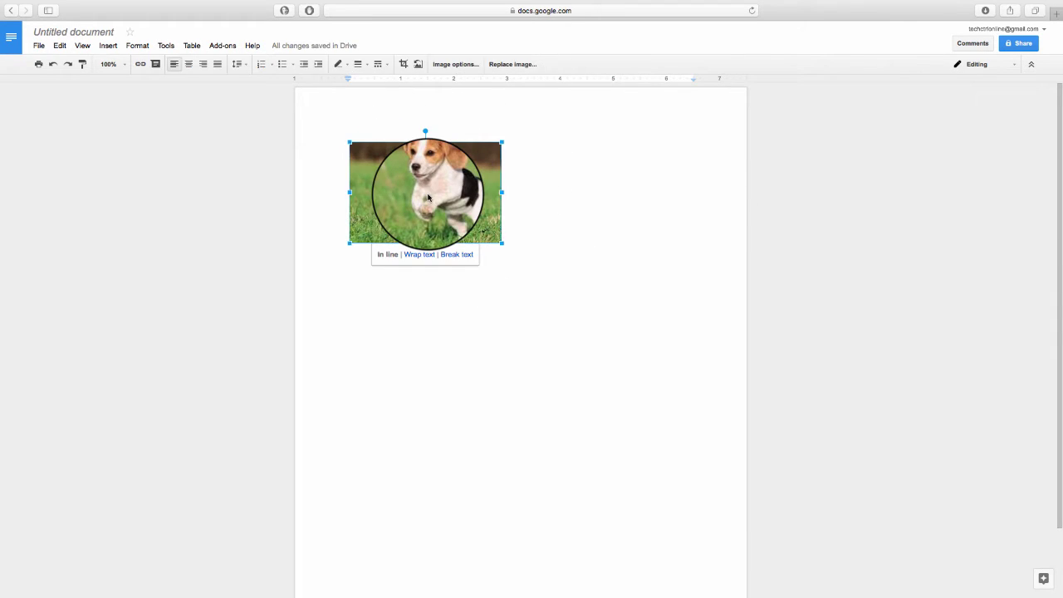
pyautogui.click(428, 259)
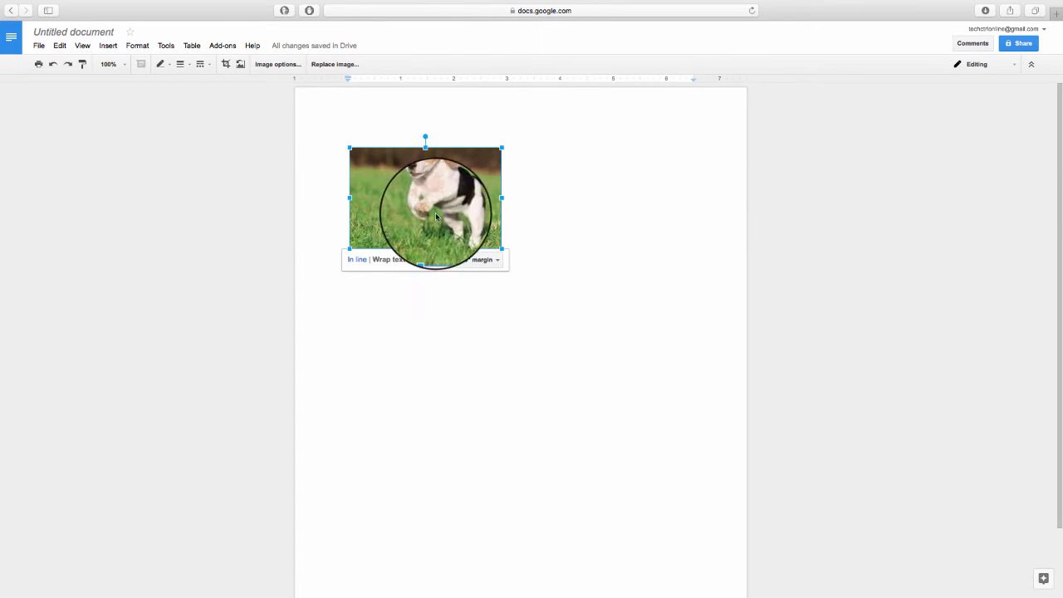
pyautogui.moveTo(398, 212); pyautogui.dragTo(488, 257)
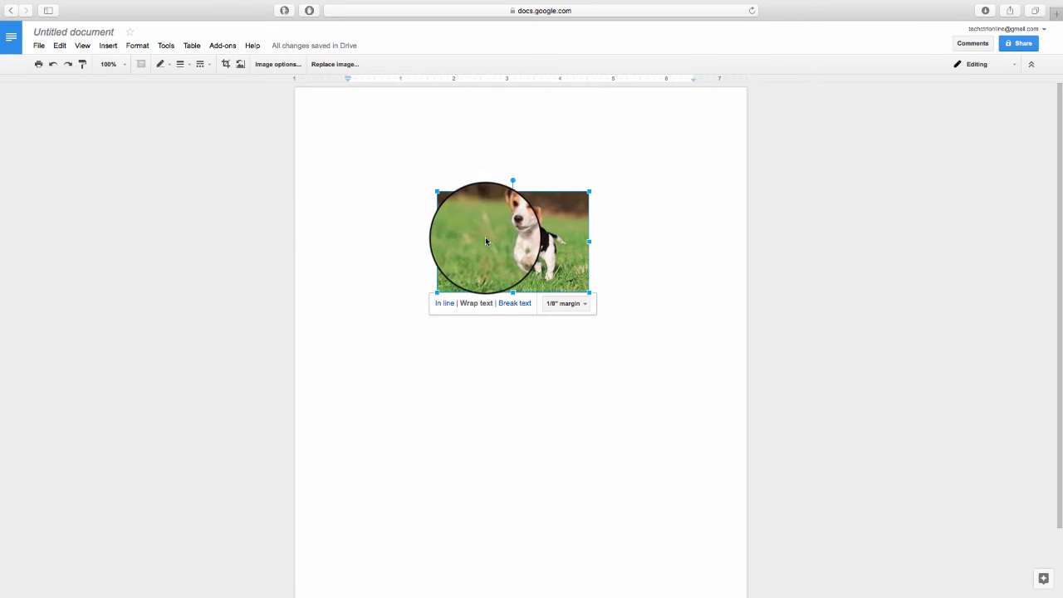
pyautogui.moveTo(484, 239); pyautogui.dragTo(591, 232)
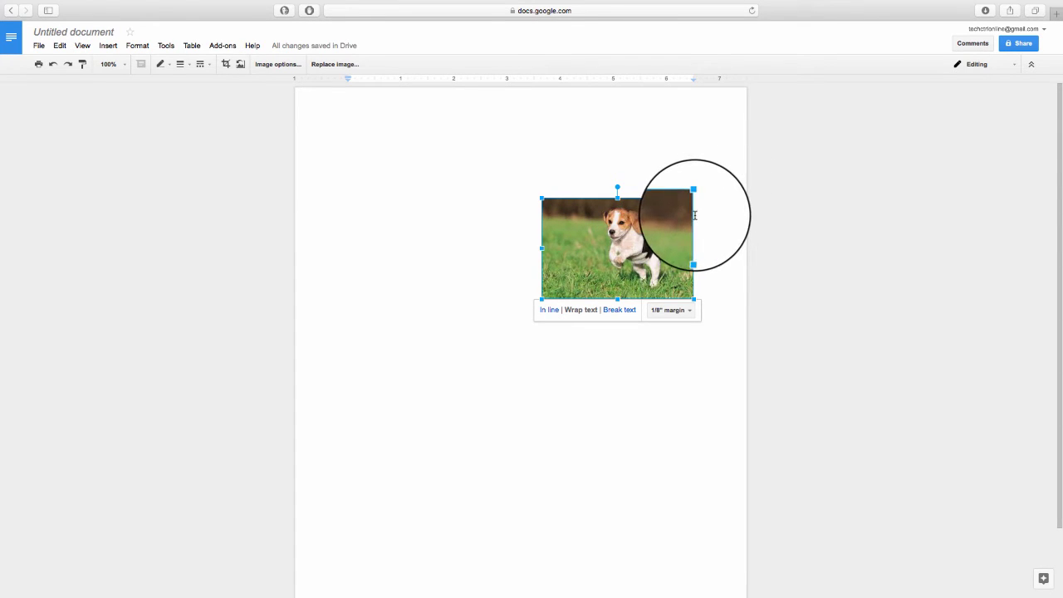
pyautogui.moveTo(690, 216); pyautogui.dragTo(727, 213)
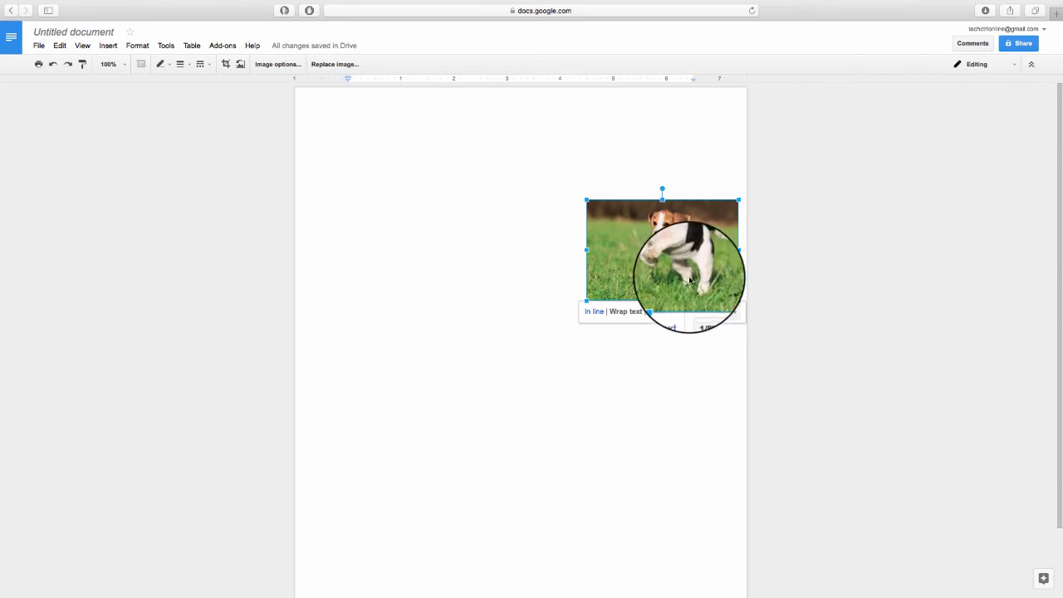
pyautogui.moveTo(668, 236); pyautogui.dragTo(335, 214)
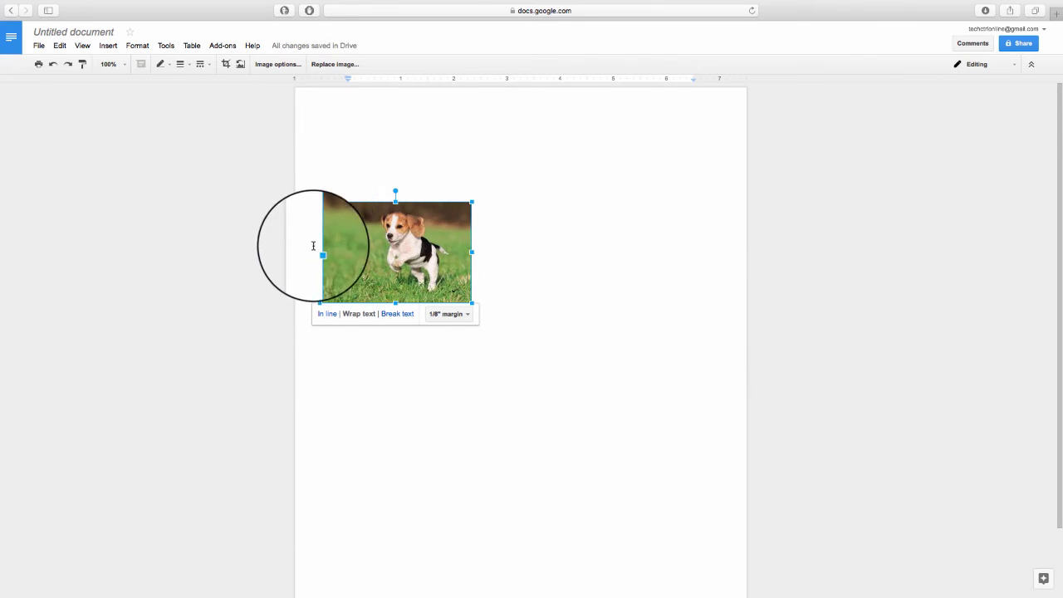
pyautogui.moveTo(349, 221); pyautogui.dragTo(571, 275)
pyautogui.moveTo(481, 173); pyautogui.dragTo(358, 146)
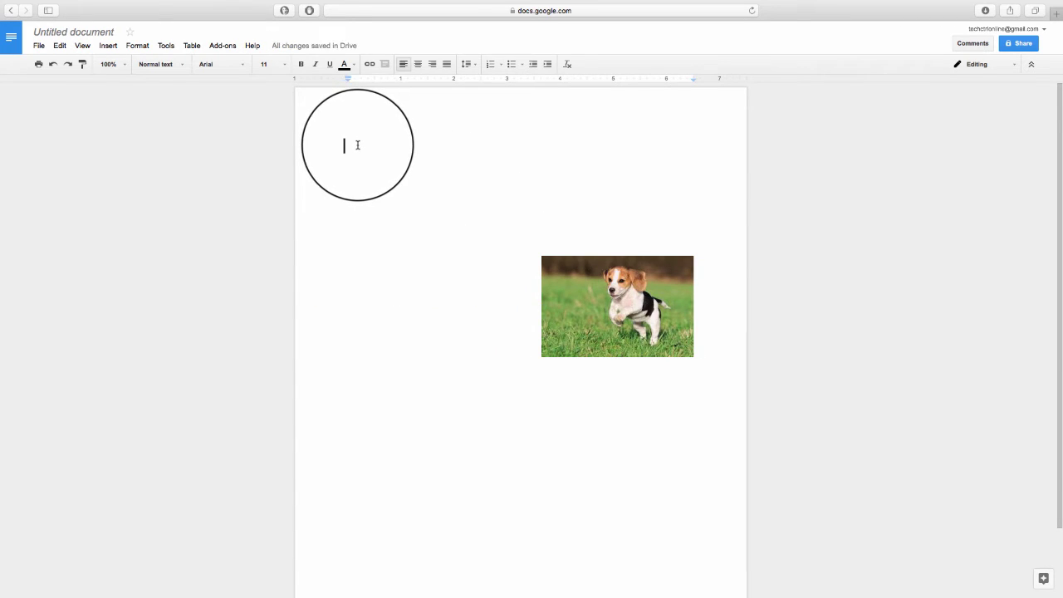
# - Make the 'Puppy Times' heading Times New Roman at size 80, then reset size to 12
pyautogui.click(243, 67)
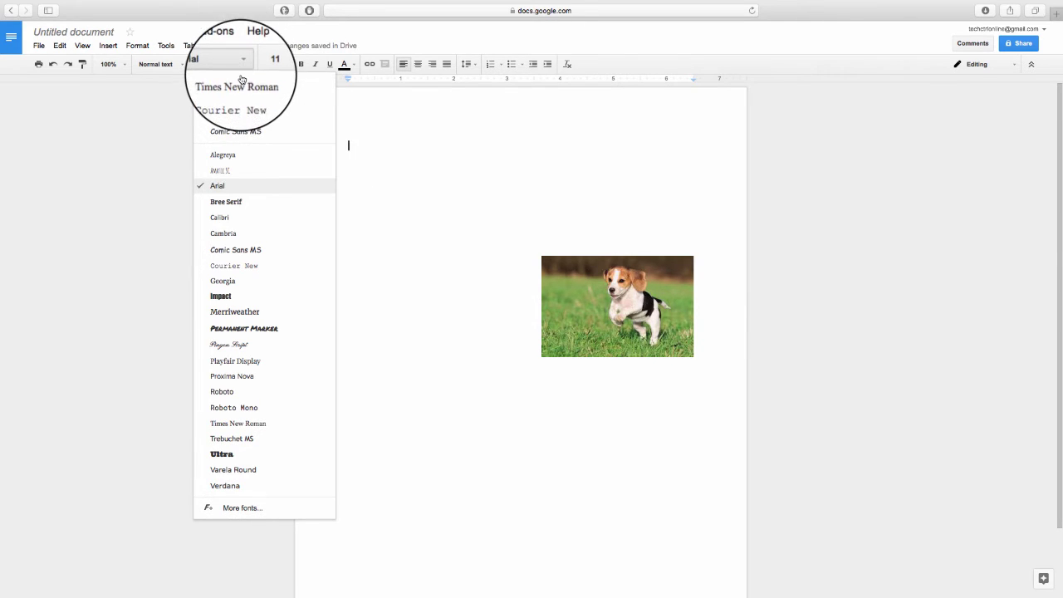
pyautogui.click(241, 86)
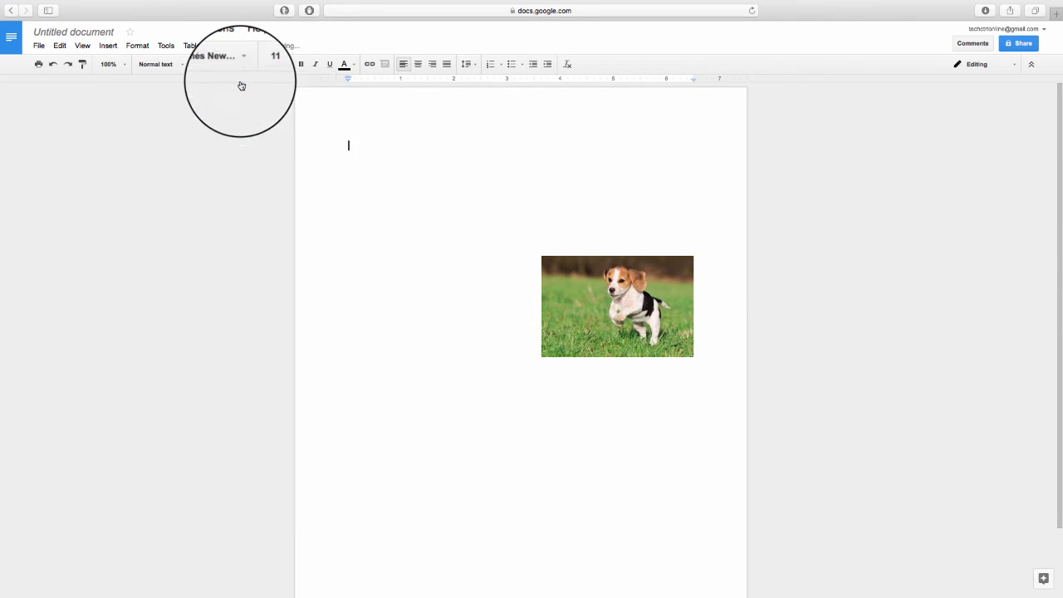
pyautogui.click(284, 64)
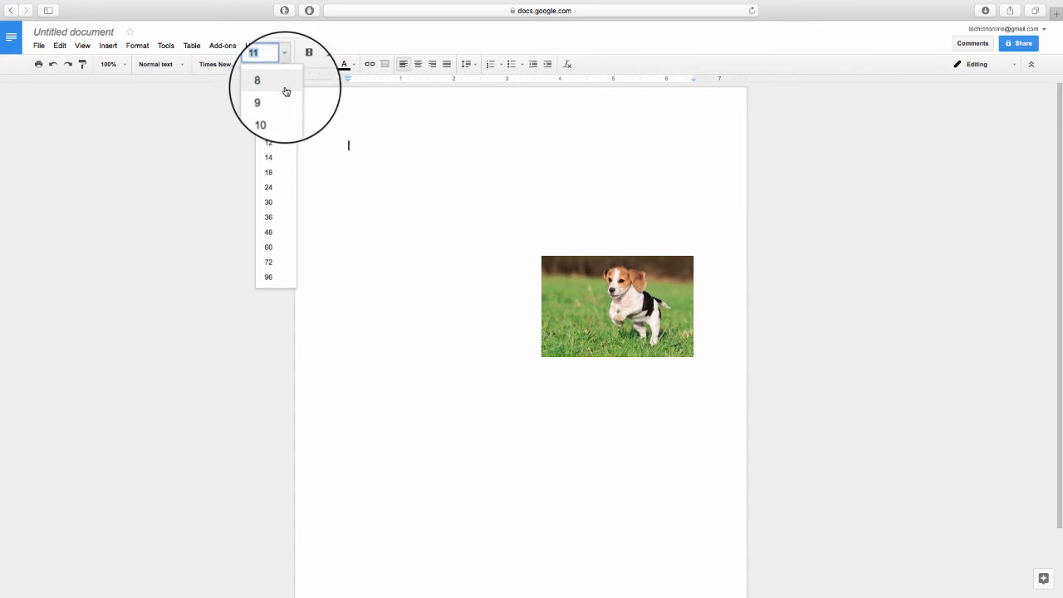
pyautogui.click(271, 262)
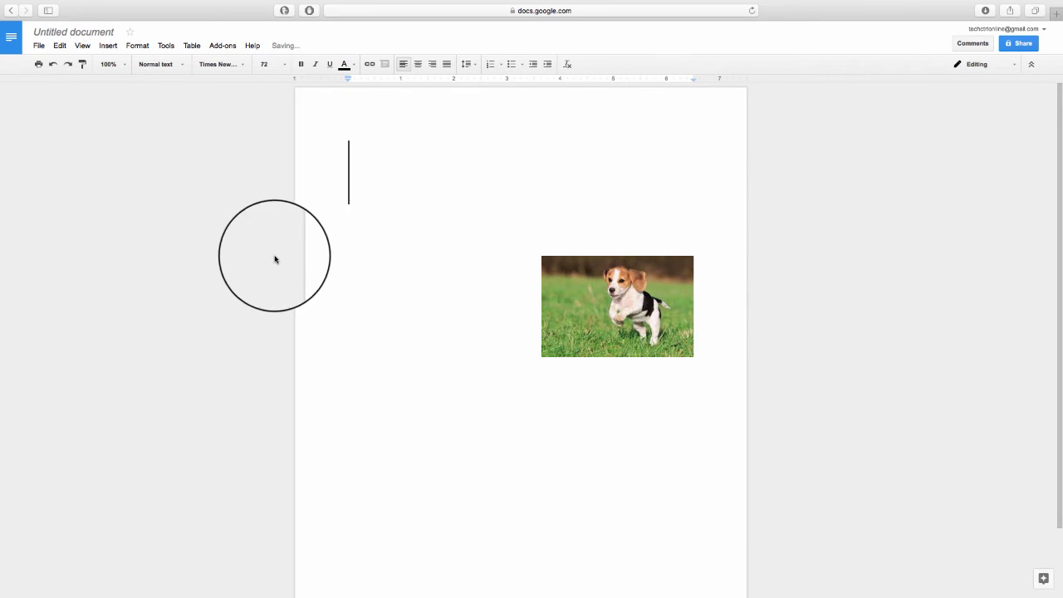
pyautogui.click(267, 64)
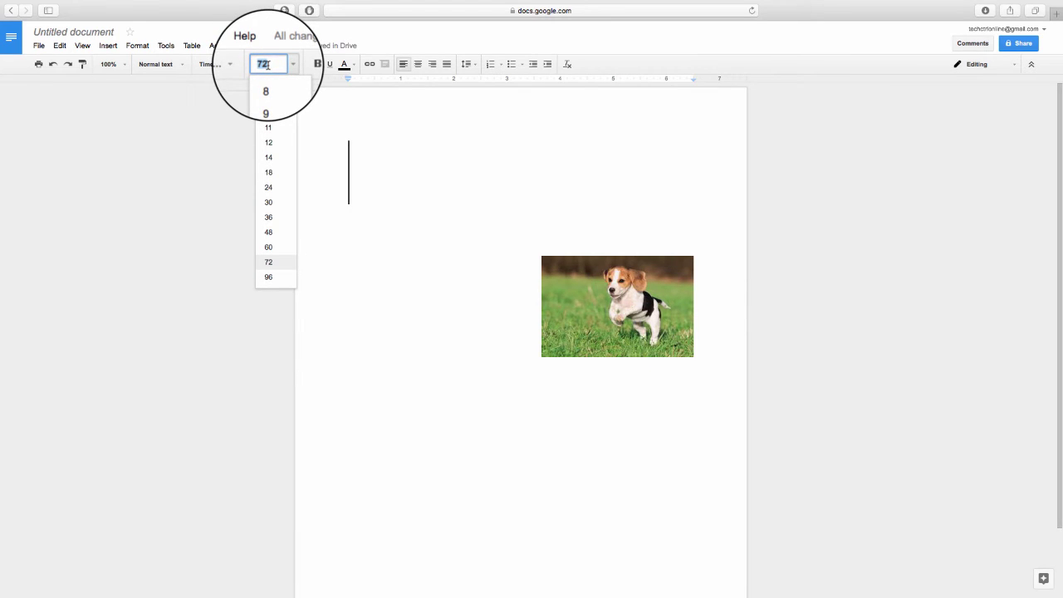
pyautogui.press('Return')
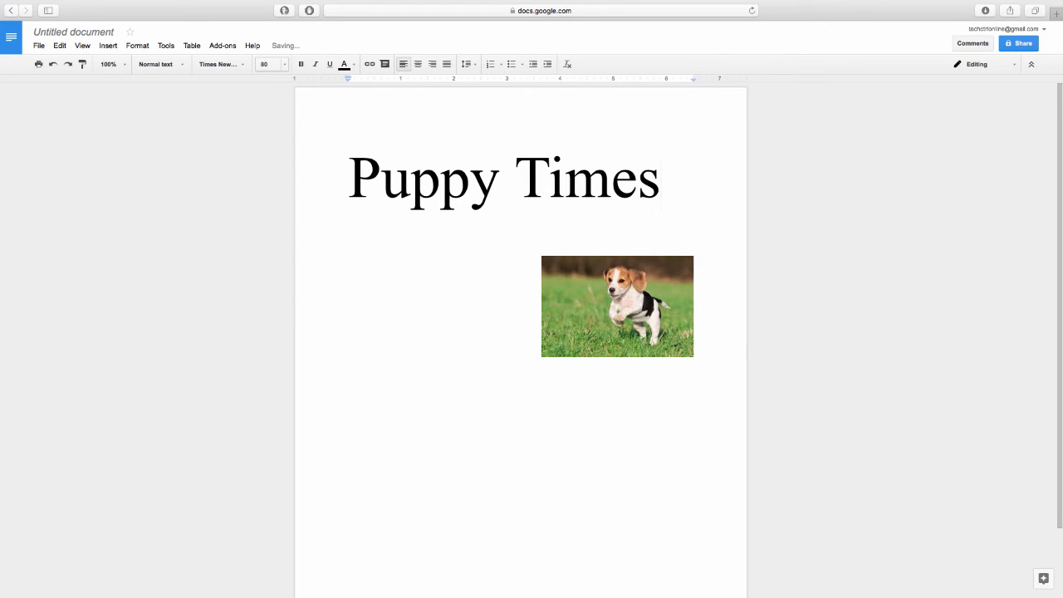
pyautogui.click(285, 67)
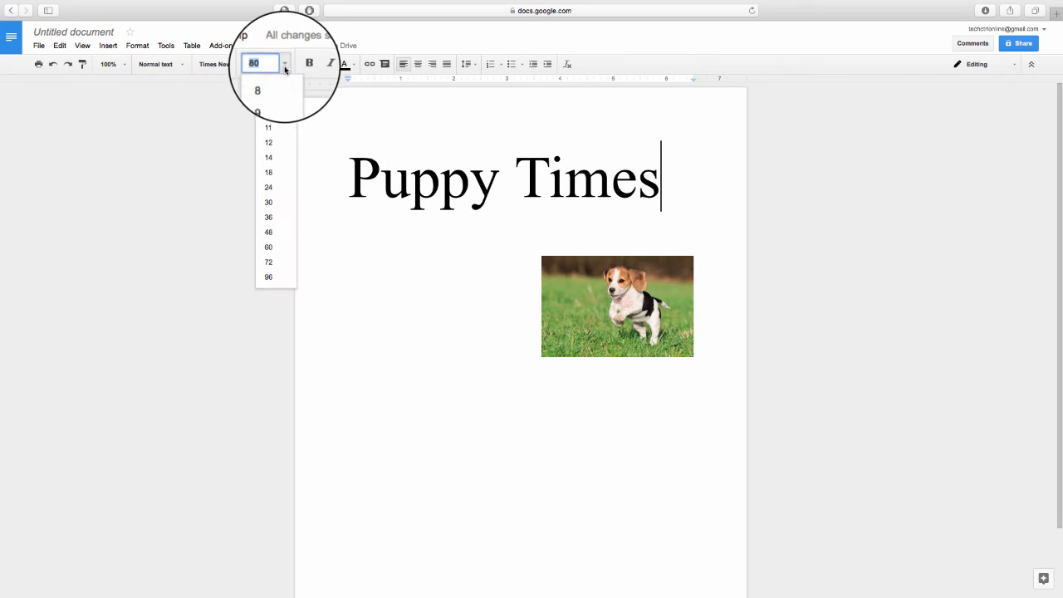
pyautogui.click(276, 144)
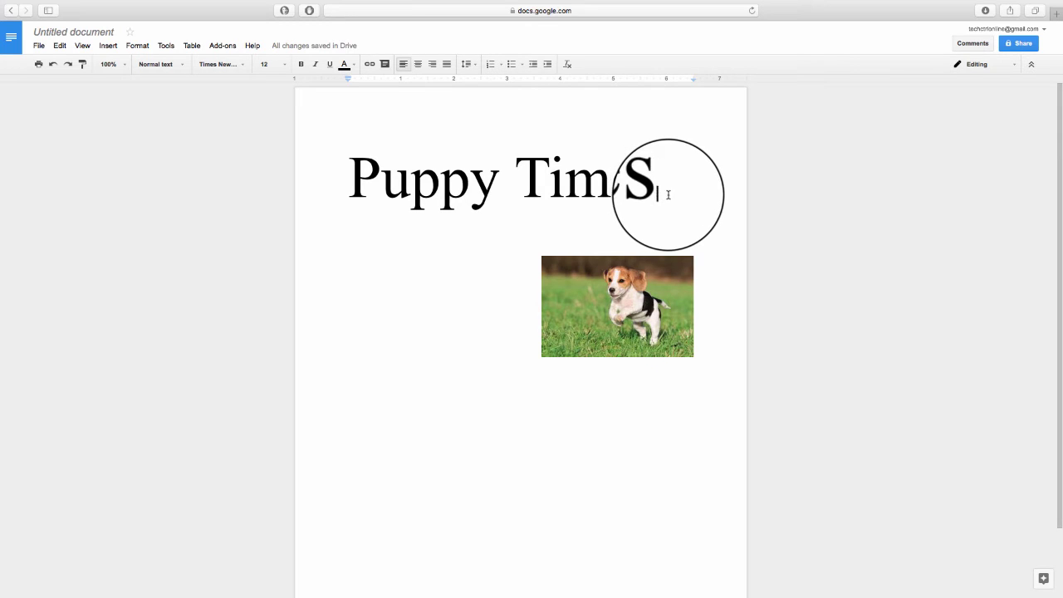
# - Start a new line under the heading for 'Introduction to the life of being a puppy.'
pyautogui.press('Return')
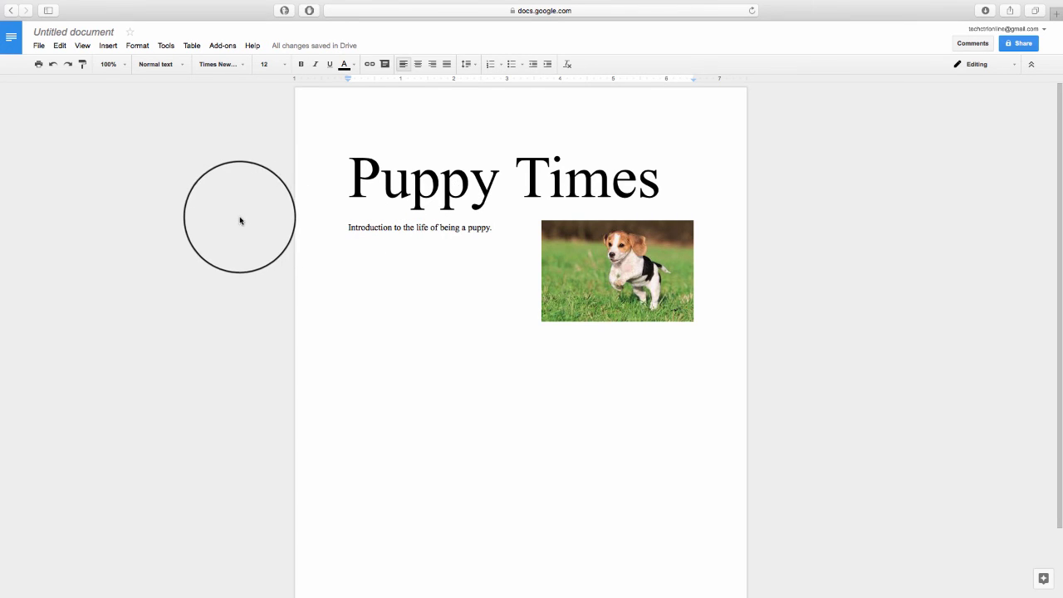
# - Rename the Untitled document to 'Puppy Times' using the suggested title
pyautogui.click(114, 31)
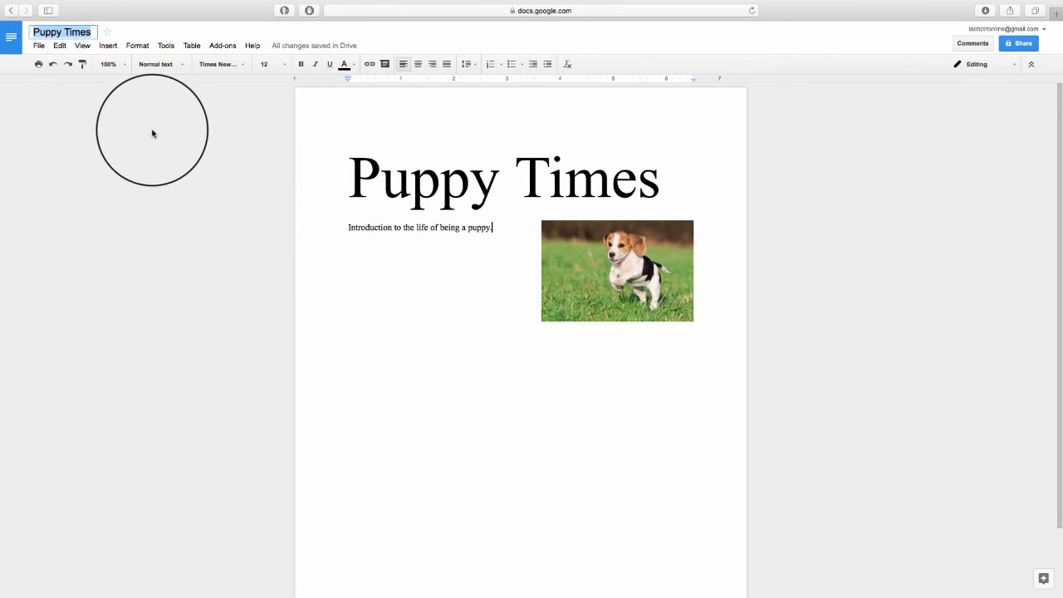
pyautogui.press('Return')
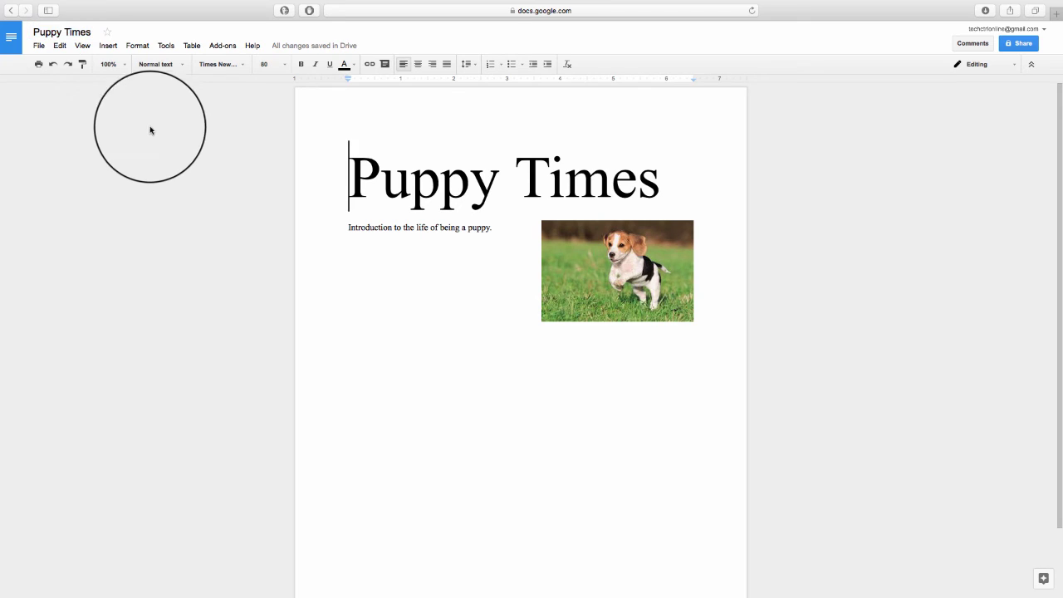
pyautogui.rightClick(88, 32)
pyautogui.press('Escape')
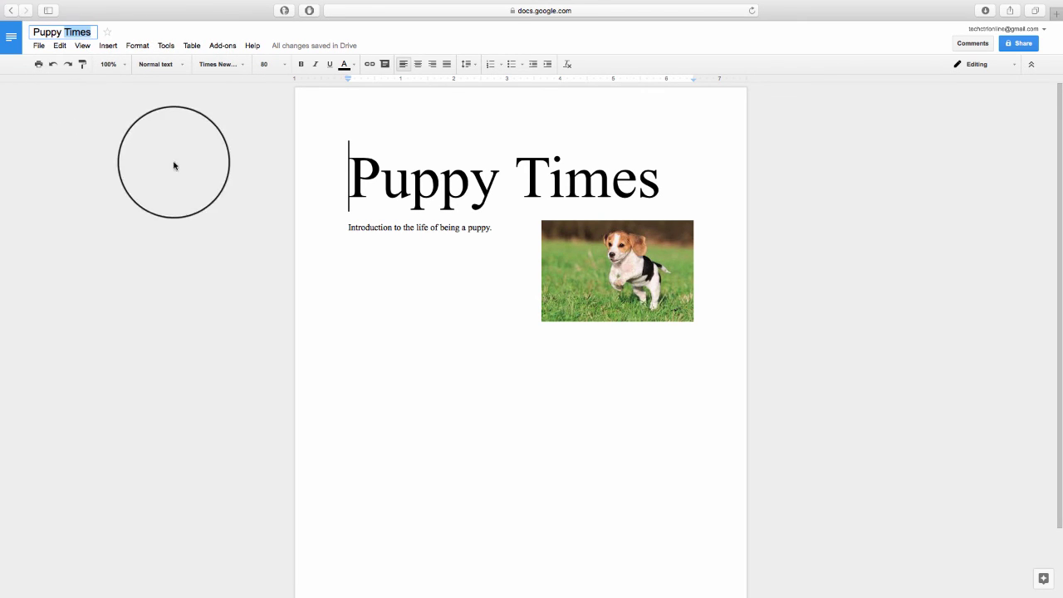
pyautogui.moveTo(350, 178)
pyautogui.mouseDown()
pyautogui.moveTo(660, 178)
pyautogui.moveTo(351, 191)
pyautogui.mouseUp()
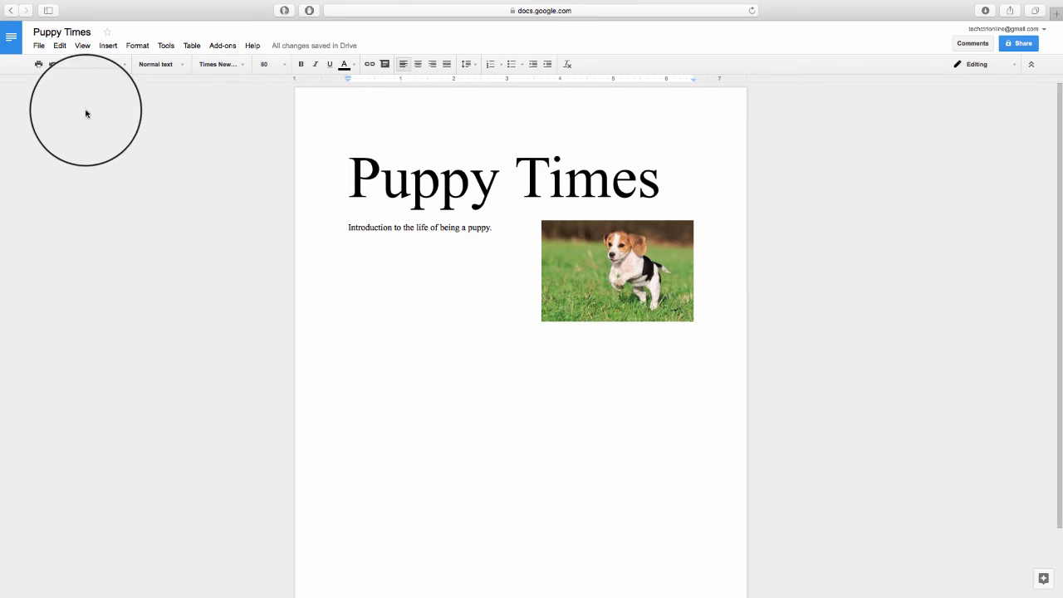
# - Go to Docs home, reopen Puppy Times to check heading and photo, then return home
pyautogui.click(16, 45)
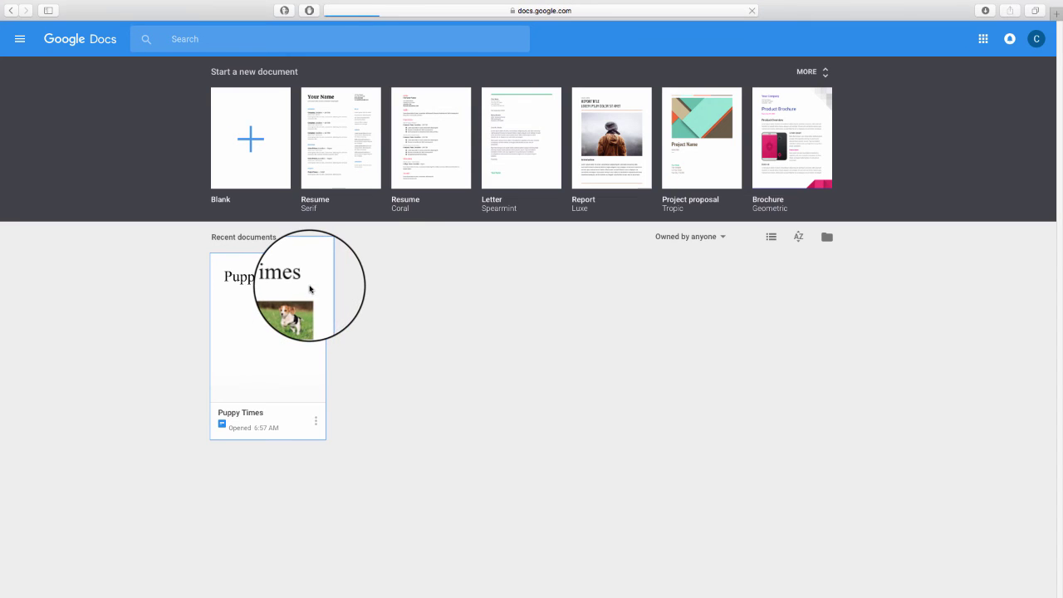
pyautogui.click(306, 289)
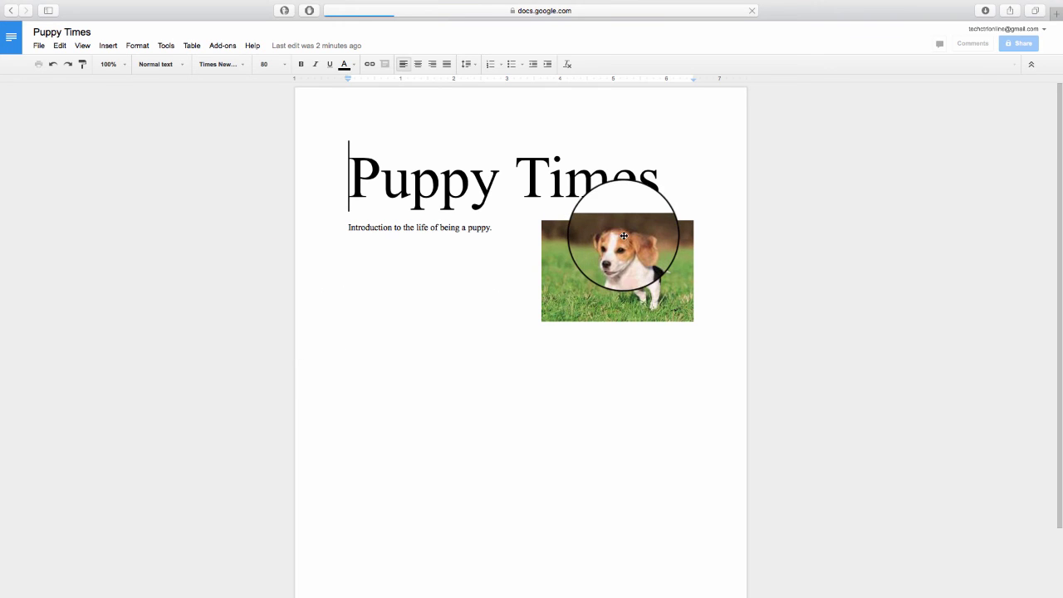
pyautogui.click(630, 237)
pyautogui.click(527, 191)
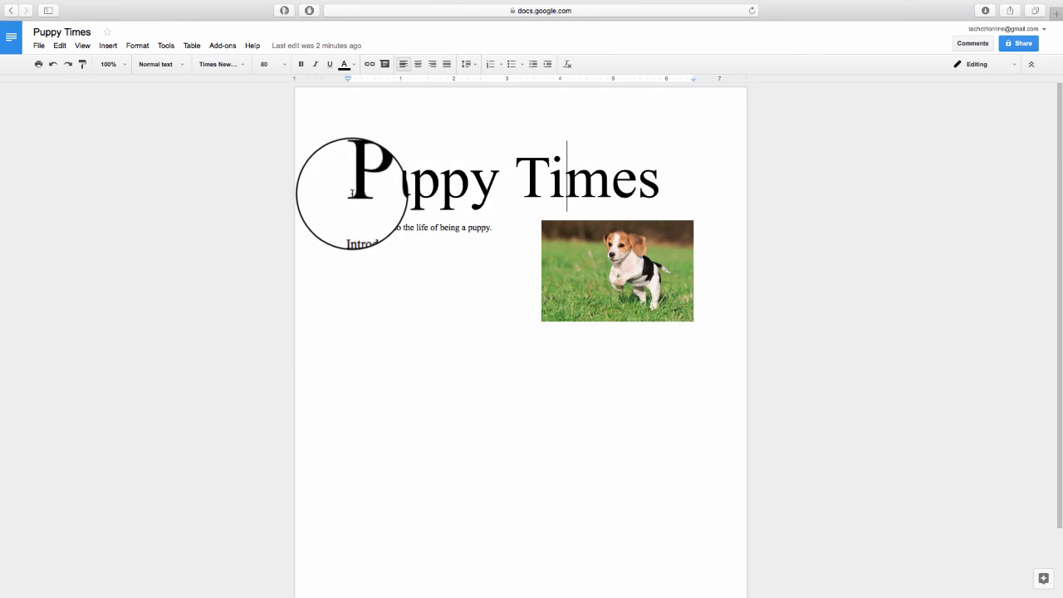
pyautogui.moveTo(349, 190); pyautogui.dragTo(541, 183)
pyautogui.click(652, 213)
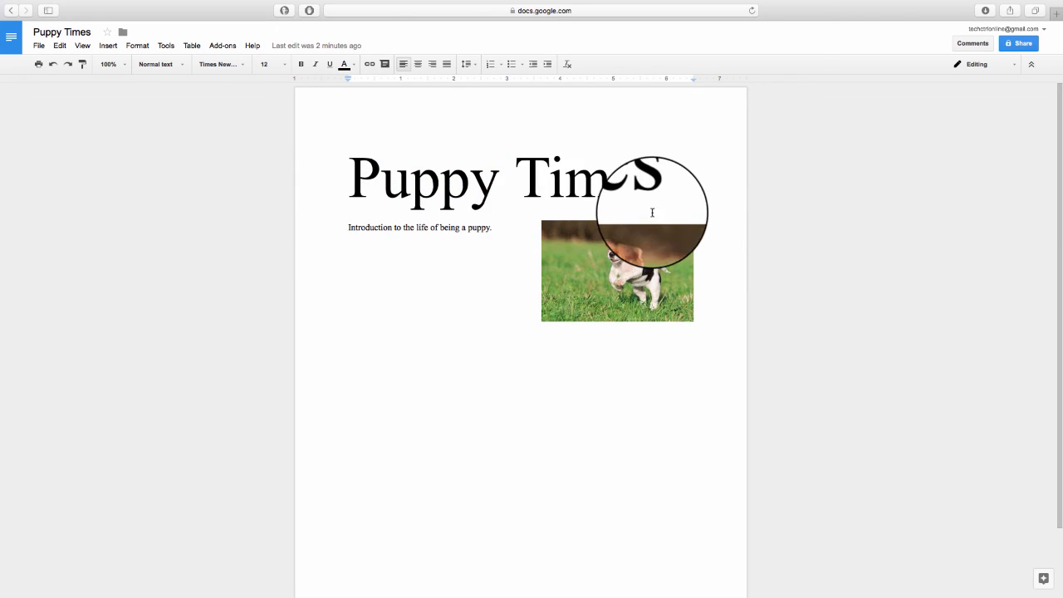
pyautogui.click(11, 39)
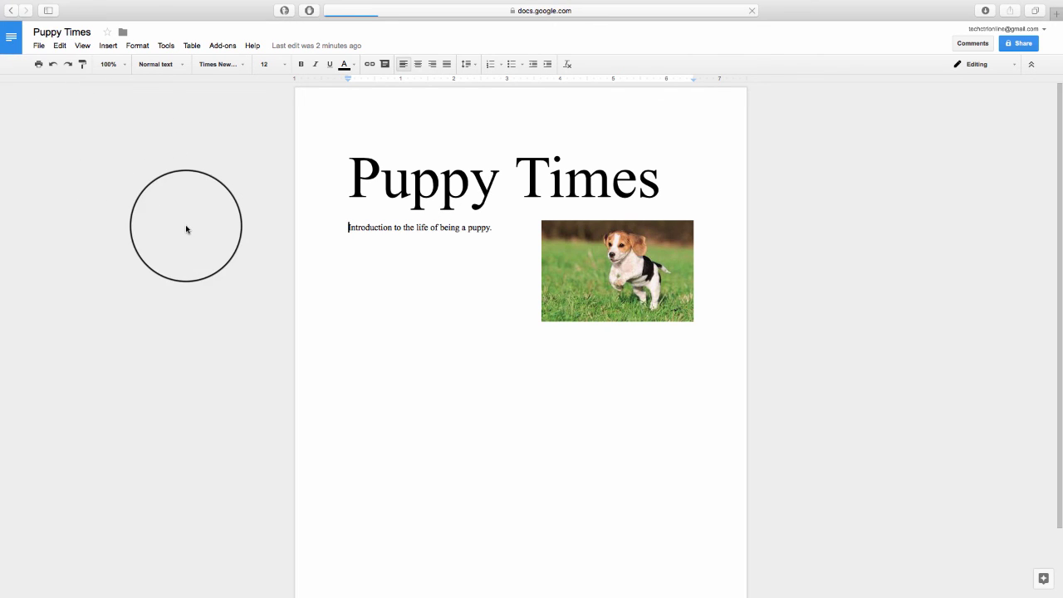